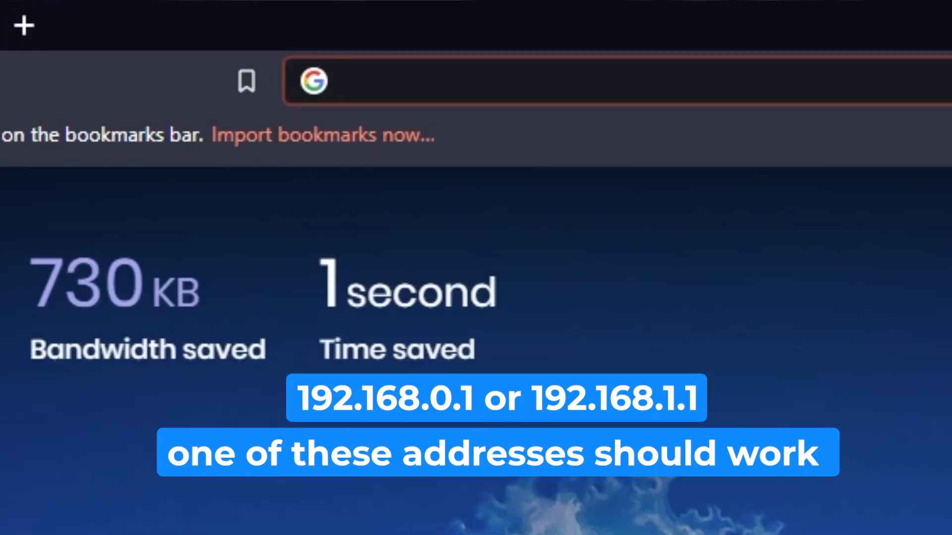
Open the router's web interface, trying the address 192.168.1.1 first and 192.168.0.1 second
{"action": "type", "text": "192."}
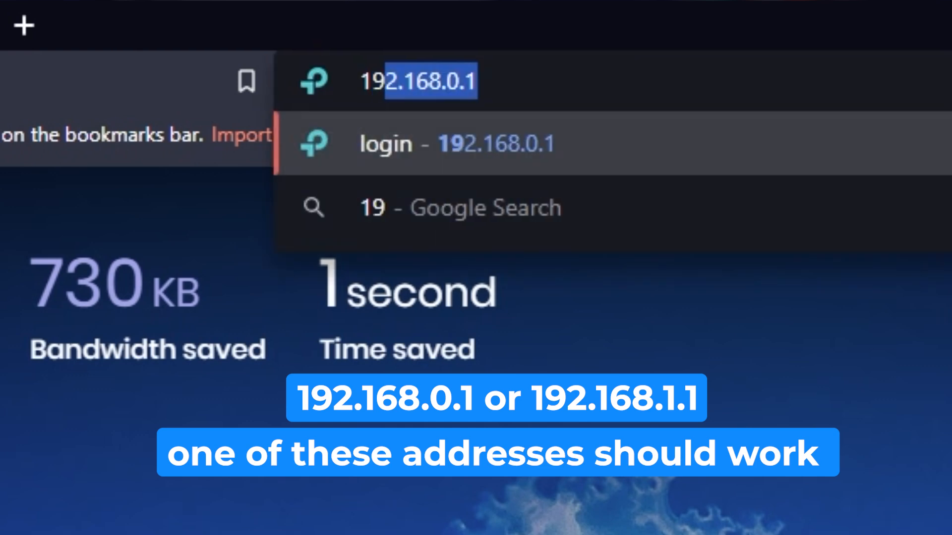
{"action": "type", "text": "1"}
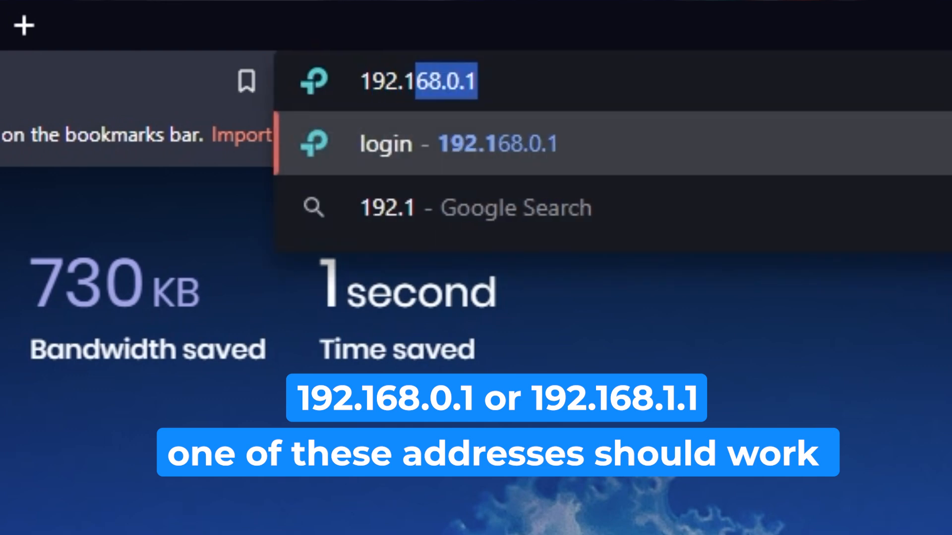
{"action": "type", "text": "68.1.1."}
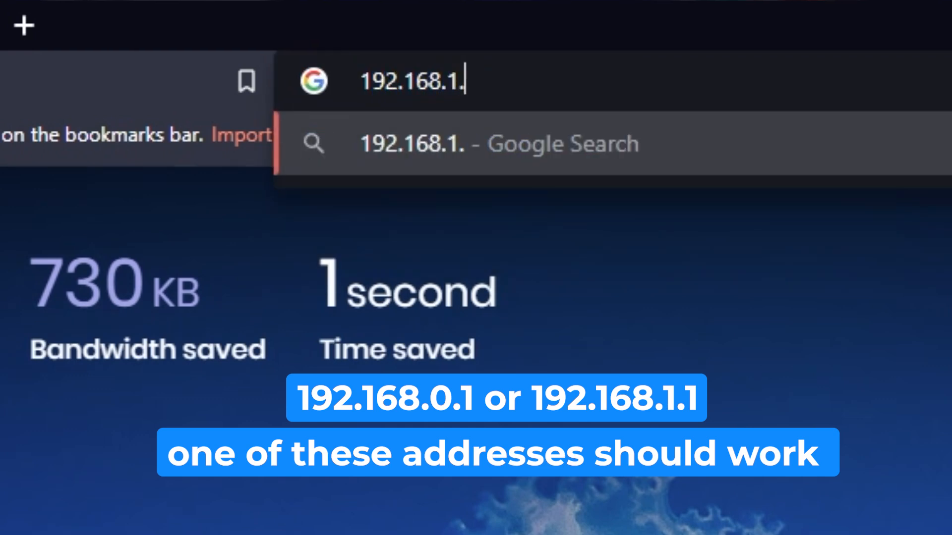
{"action": "key", "text": "Return"}
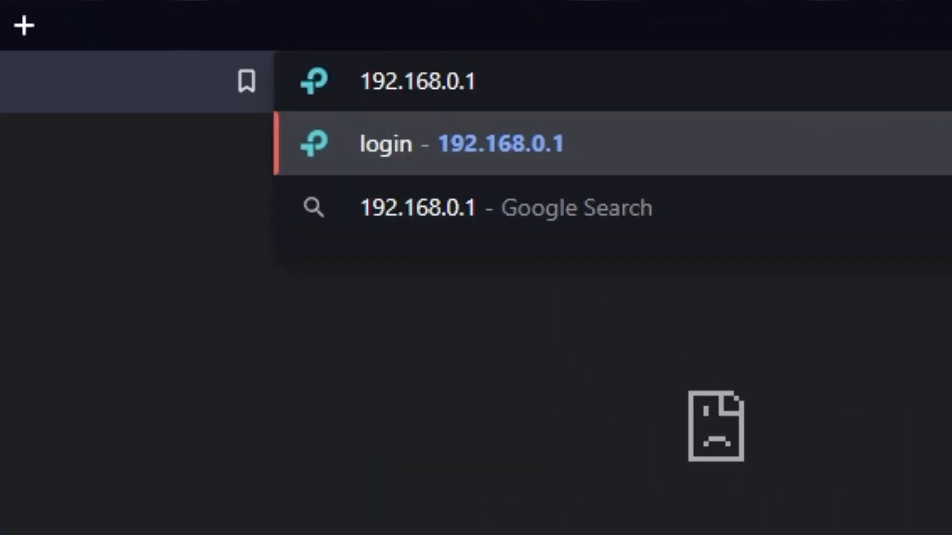
{"action": "key", "text": "Return"}
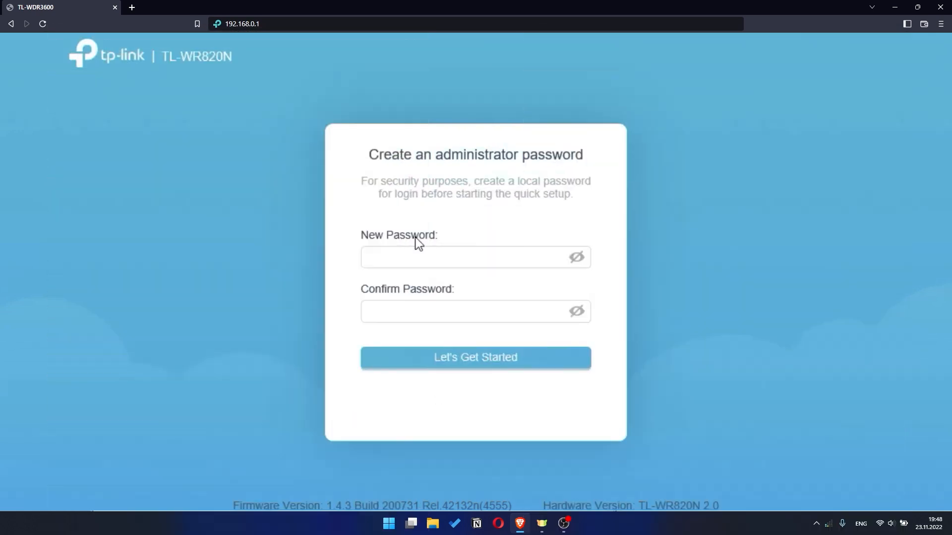
Create the router's administrator password, repeat it in the confirmation field and start the quick setup
{"action": "left_click", "coordinate": [396, 248]}
{"action": "type", "text": "•••••"}
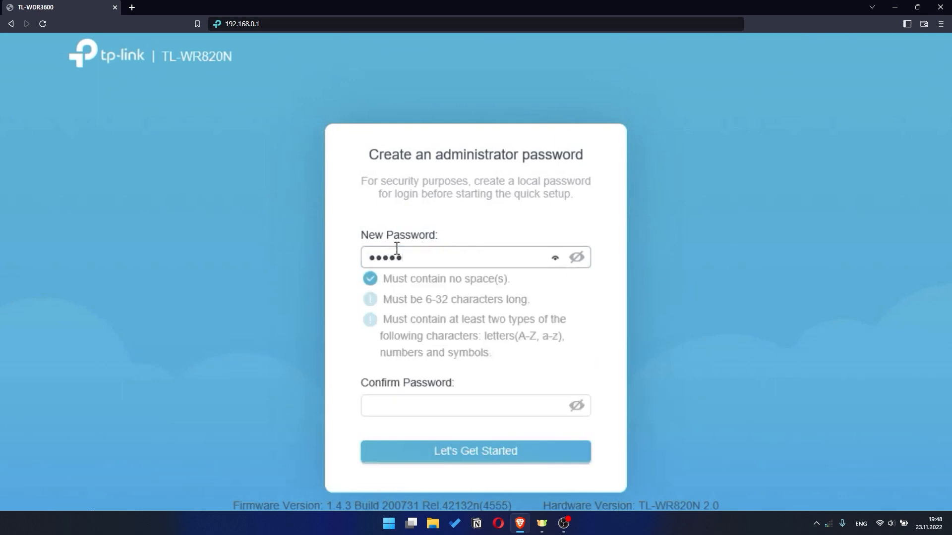
{"action": "type", "text": "•••••"}
{"action": "left_click", "coordinate": [407, 406]}
{"action": "type", "text": "••••••••"}
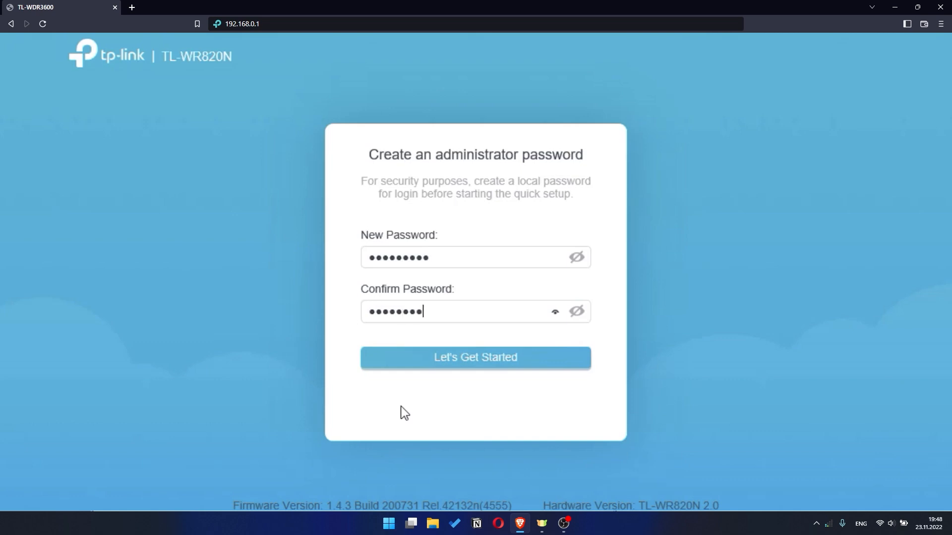
{"action": "type", "text": "••"}
{"action": "left_click", "coordinate": [492, 361]}
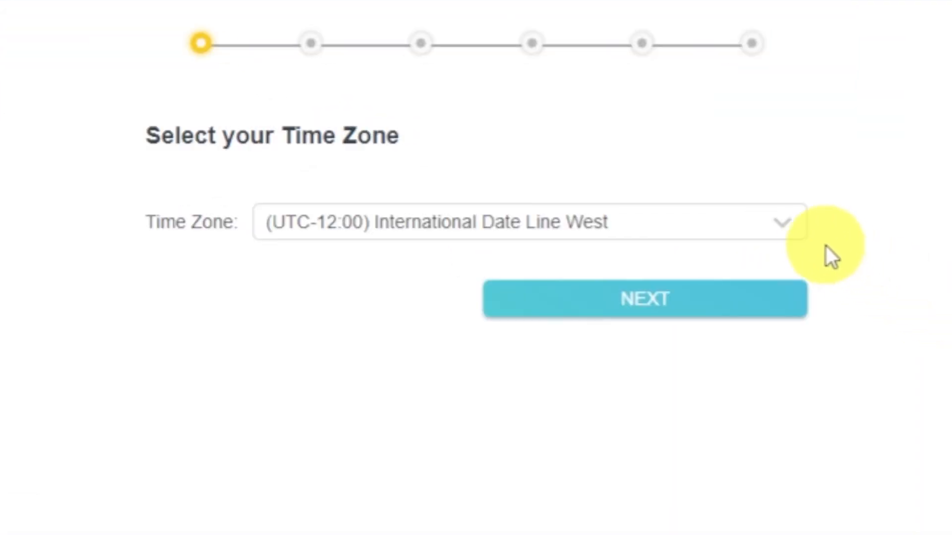
Check the time zone choices and continue with (UTC-12:00) International Date Line West
{"action": "left_click", "coordinate": [799, 226]}
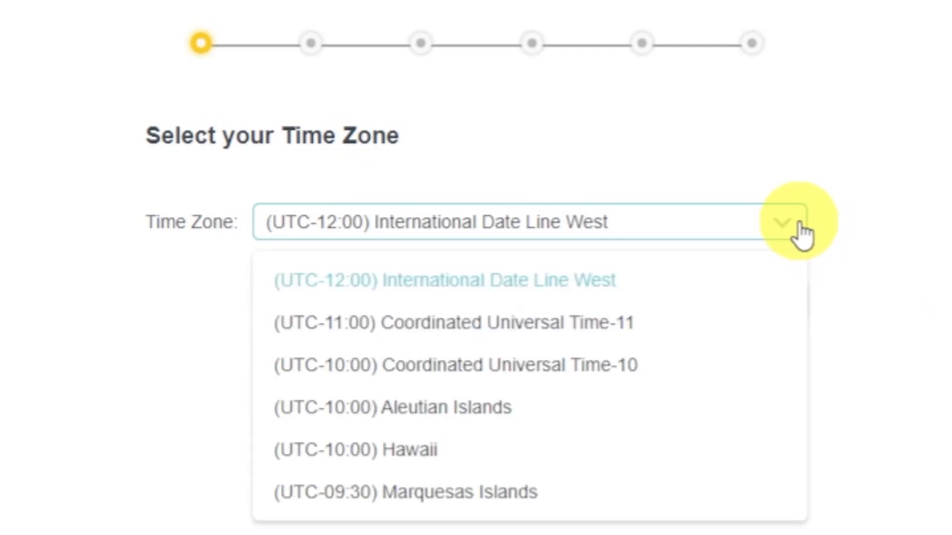
{"action": "left_click", "coordinate": [799, 226]}
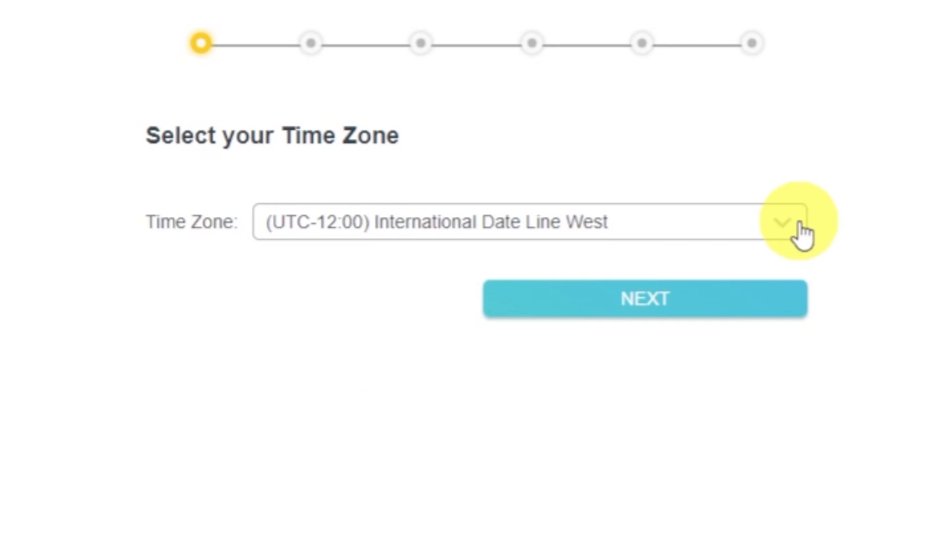
{"action": "left_click", "coordinate": [771, 314]}
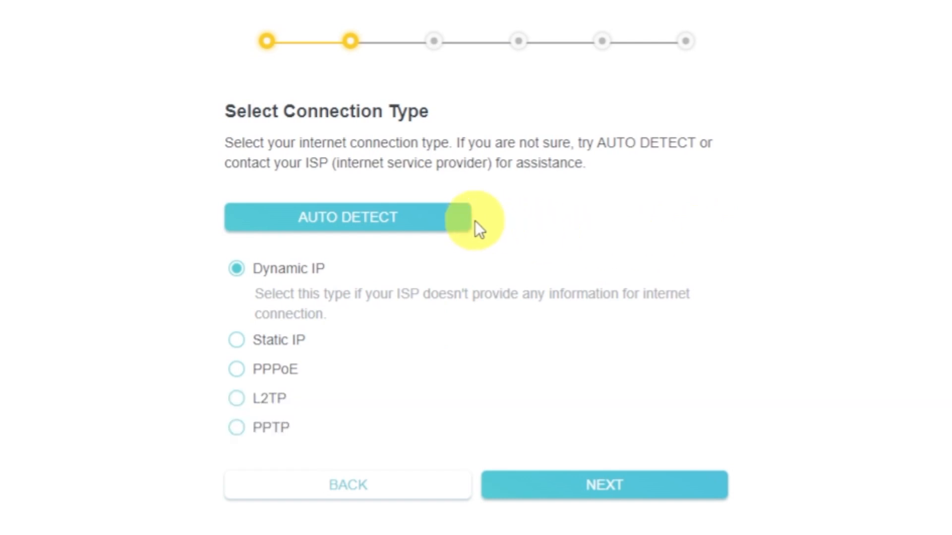
Auto-detect the internet connection type and continue with Dynamic IP and the default router MAC address
{"action": "left_click", "coordinate": [435, 218]}
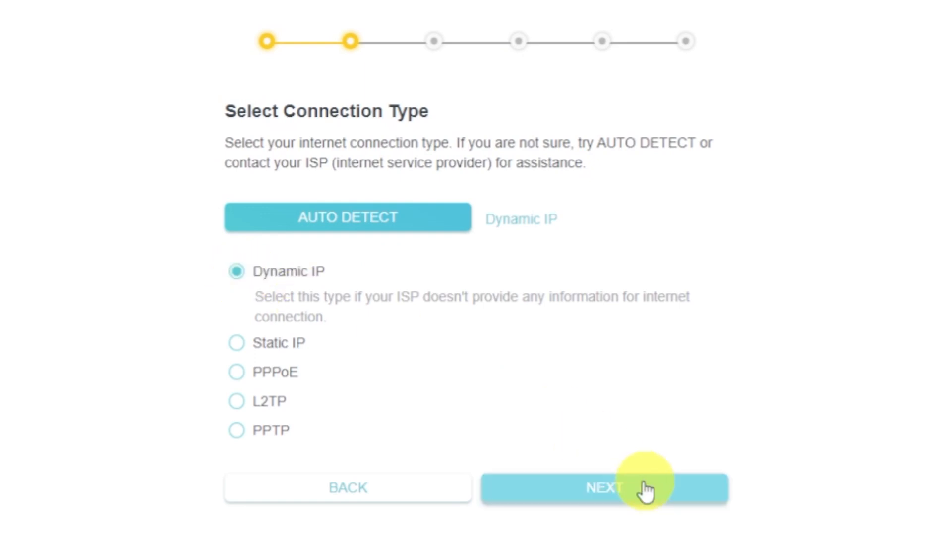
{"action": "left_click", "coordinate": [664, 501]}
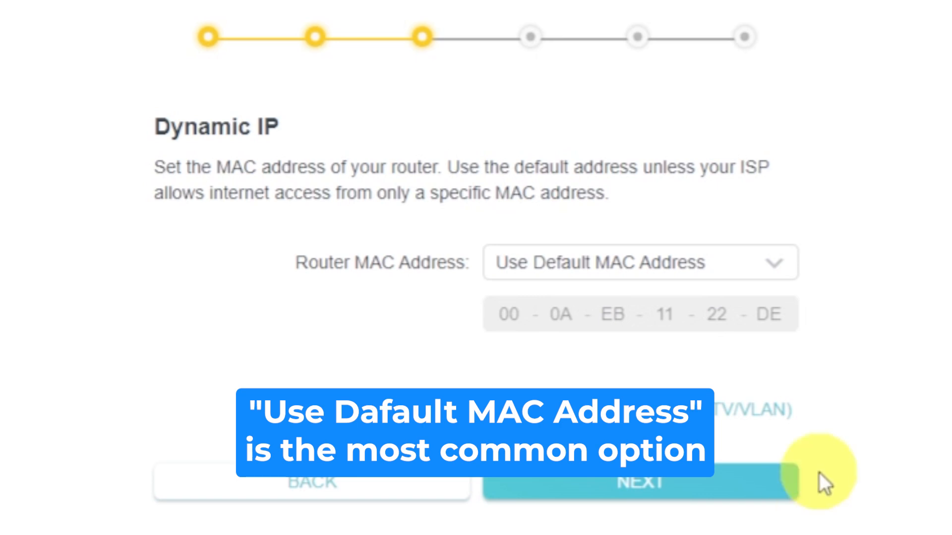
{"action": "left_click", "coordinate": [787, 272]}
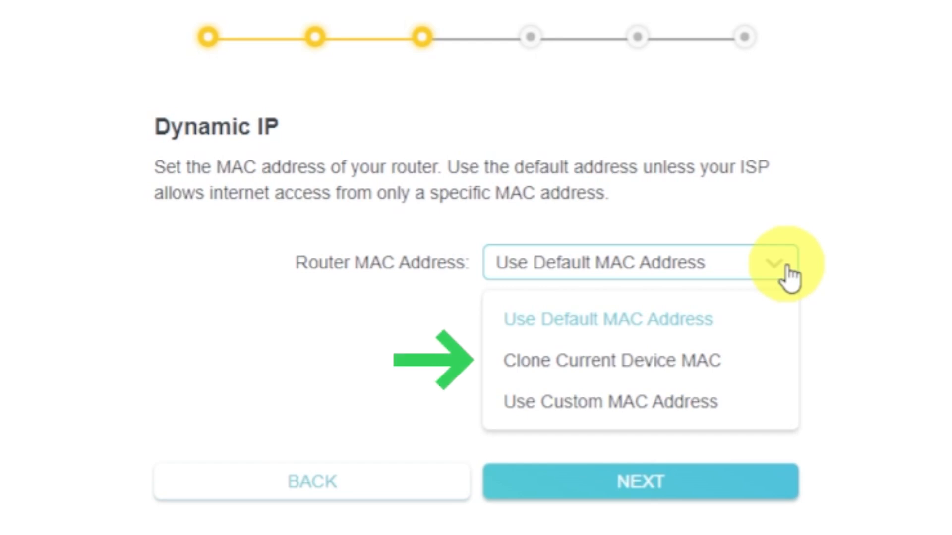
{"action": "left_click", "coordinate": [788, 268]}
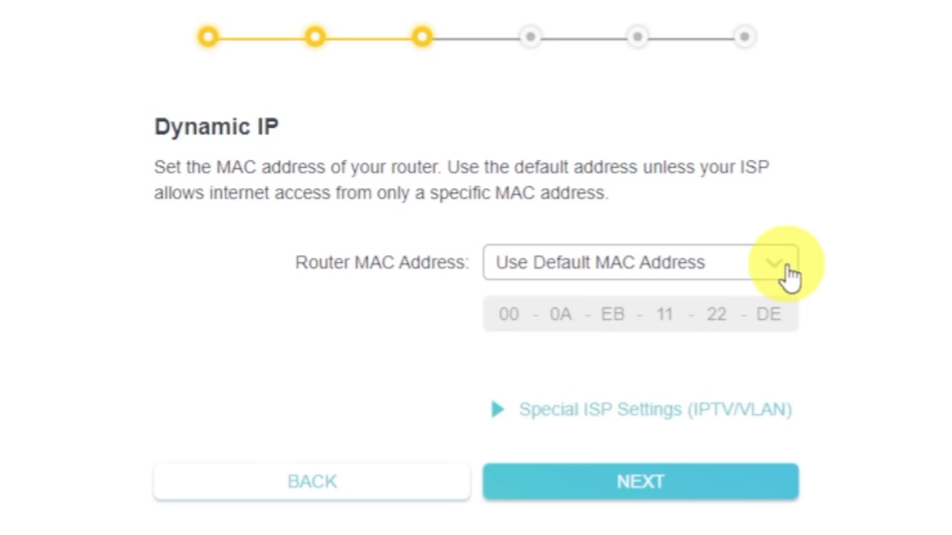
{"action": "left_click", "coordinate": [749, 491]}
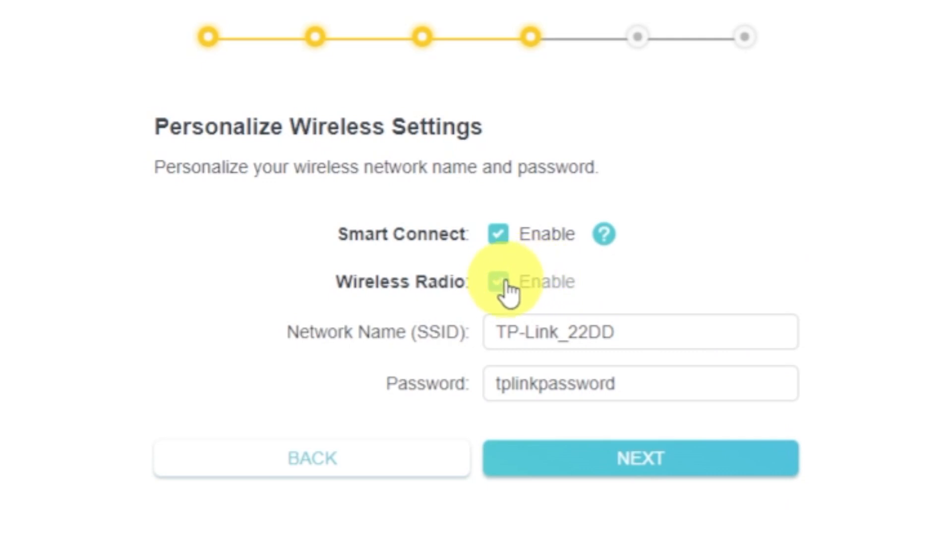
Accept the wireless settings with Smart Connect enabled, the network name TP-Link_22DD and the preset wireless password
{"action": "left_click", "coordinate": [682, 336]}
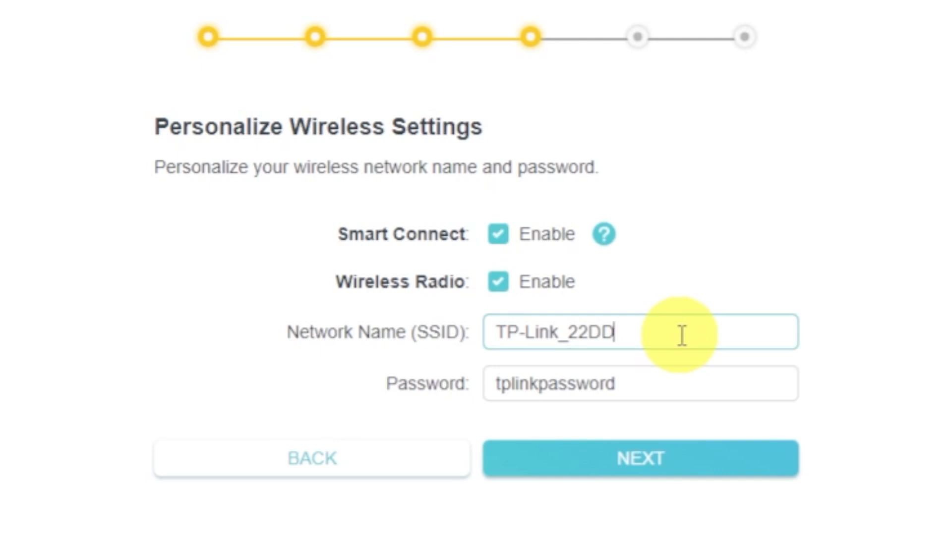
{"action": "left_click", "coordinate": [675, 383]}
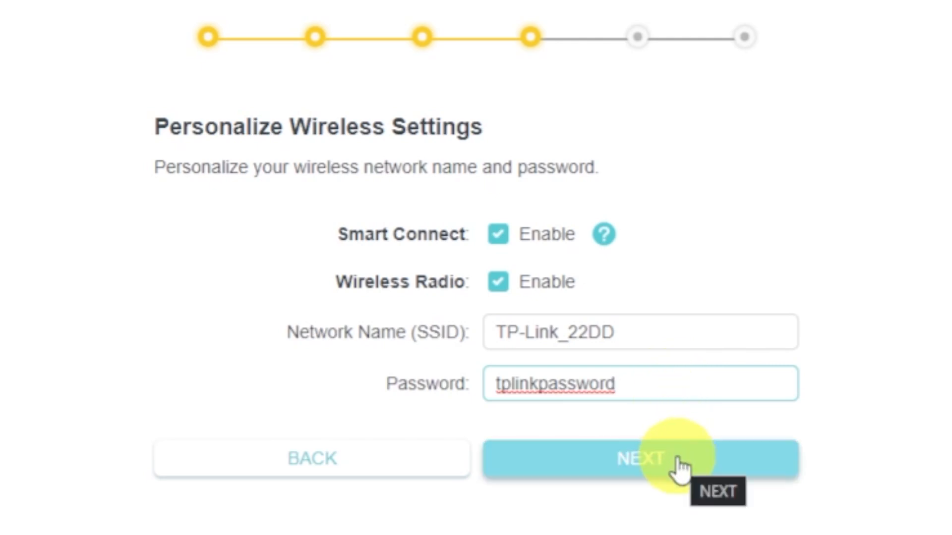
{"action": "left_click", "coordinate": [679, 463]}
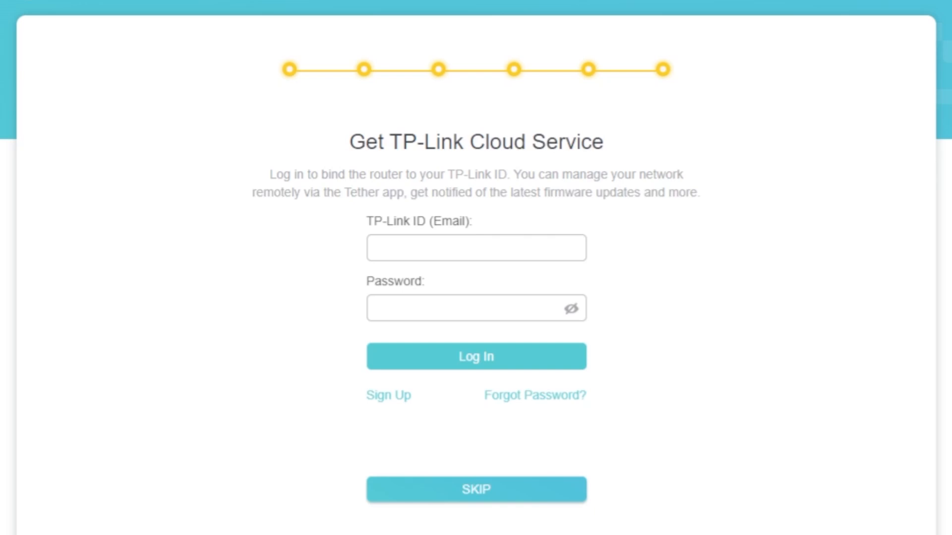
Finish the quick setup, skipping the TP-Link Cloud login and the internet connection retry
{"action": "left_click", "coordinate": [478, 499]}
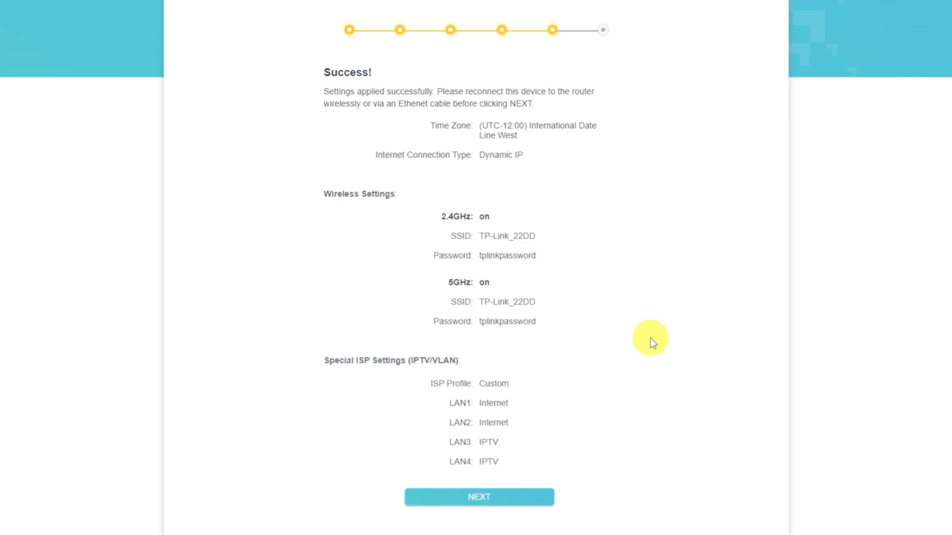
{"action": "left_click", "coordinate": [533, 498]}
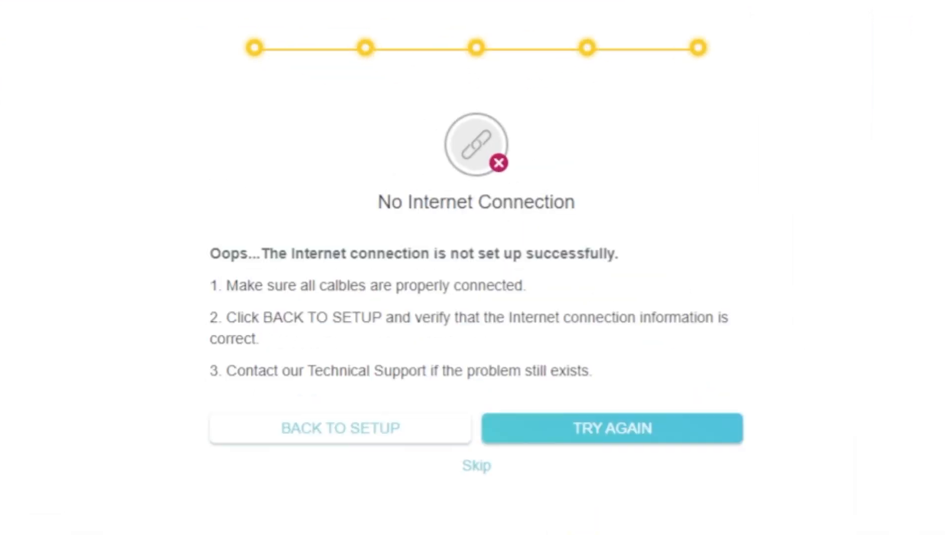
{"action": "left_click", "coordinate": [485, 468]}
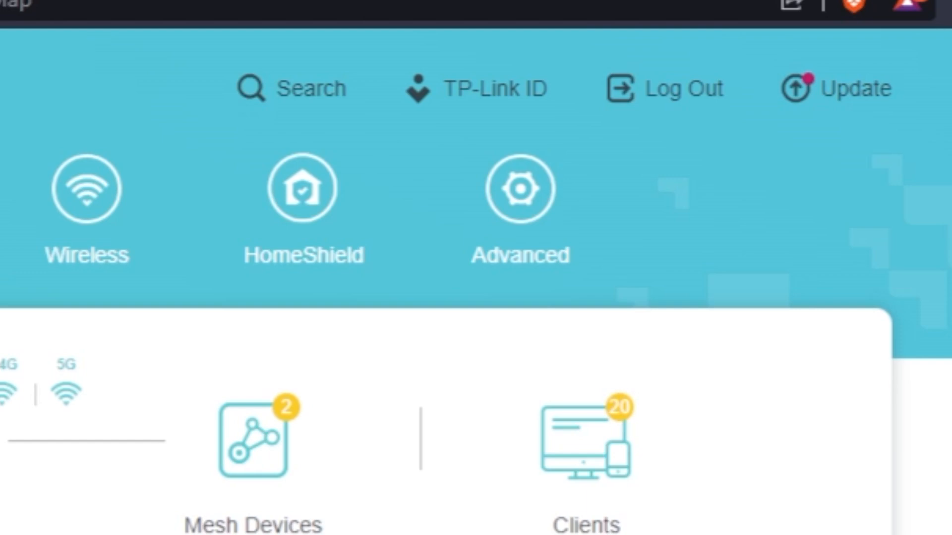
Reboot the router from its advanced system settings
{"action": "left_click", "coordinate": [503, 259]}
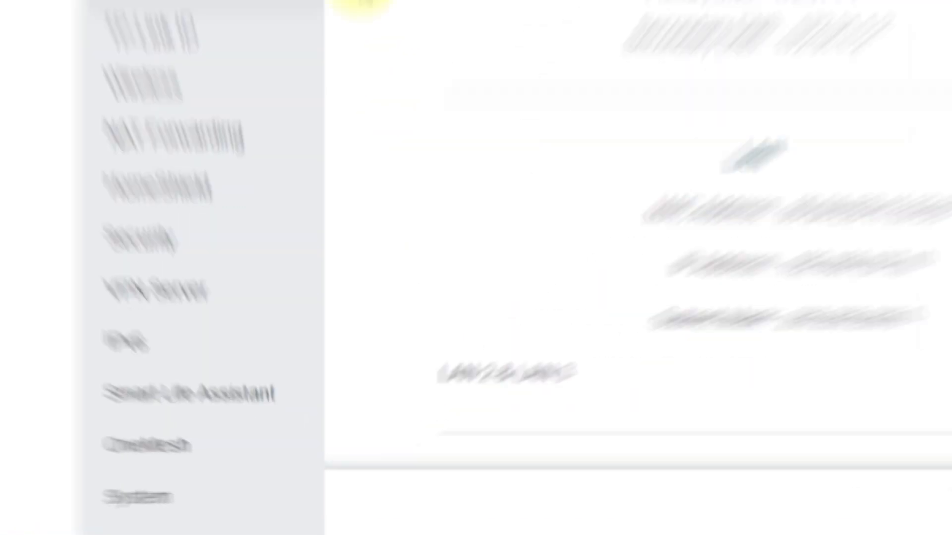
{"action": "scroll", "coordinate": [288, 340], "scroll_direction": "down", "scroll_amount": 1}
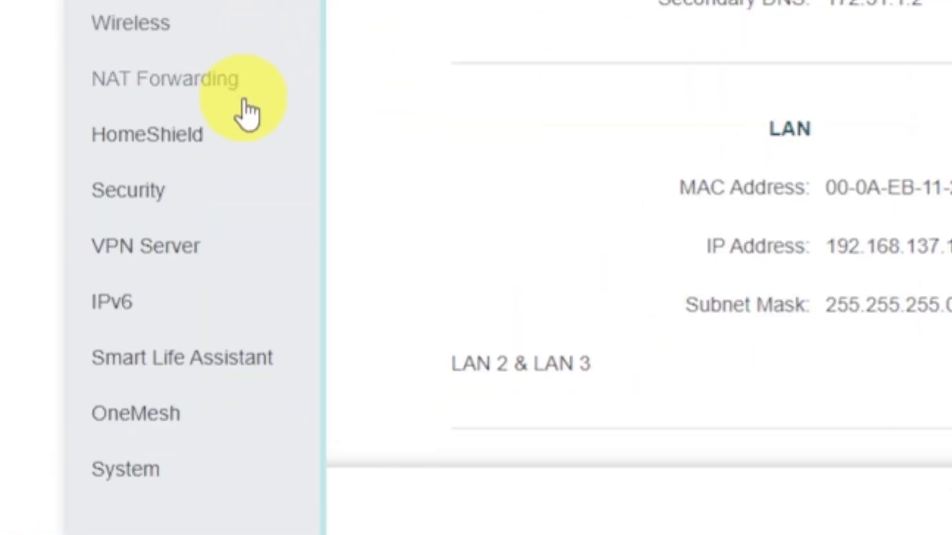
{"action": "left_click", "coordinate": [193, 483]}
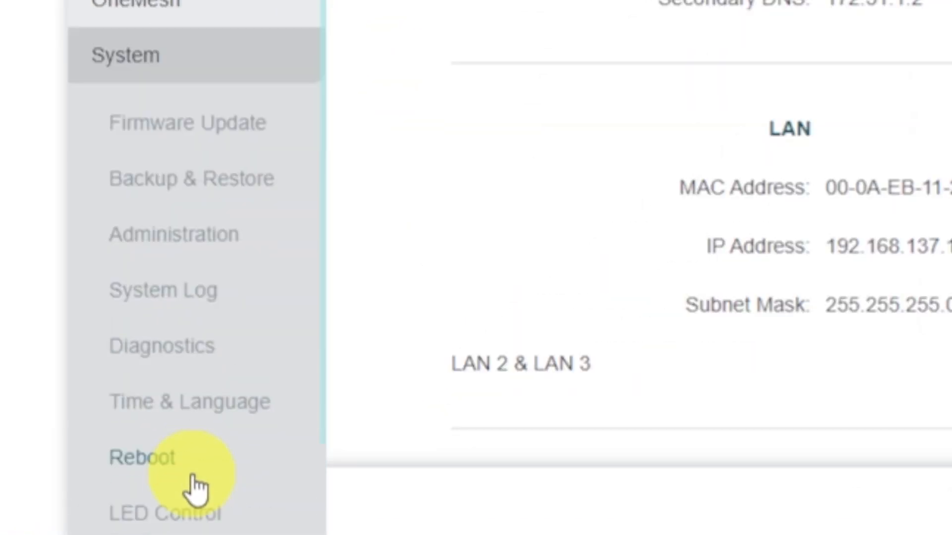
{"action": "left_click", "coordinate": [232, 460]}
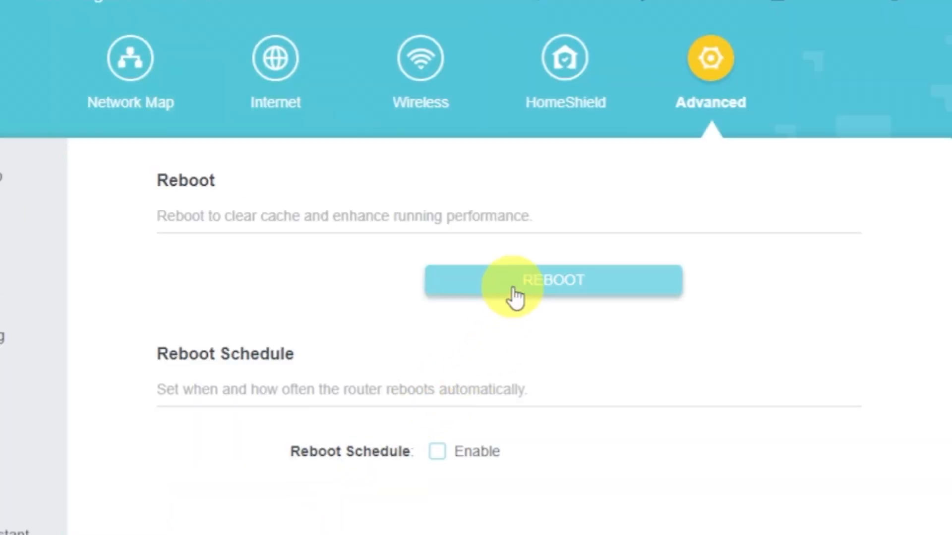
{"action": "left_click", "coordinate": [514, 289]}
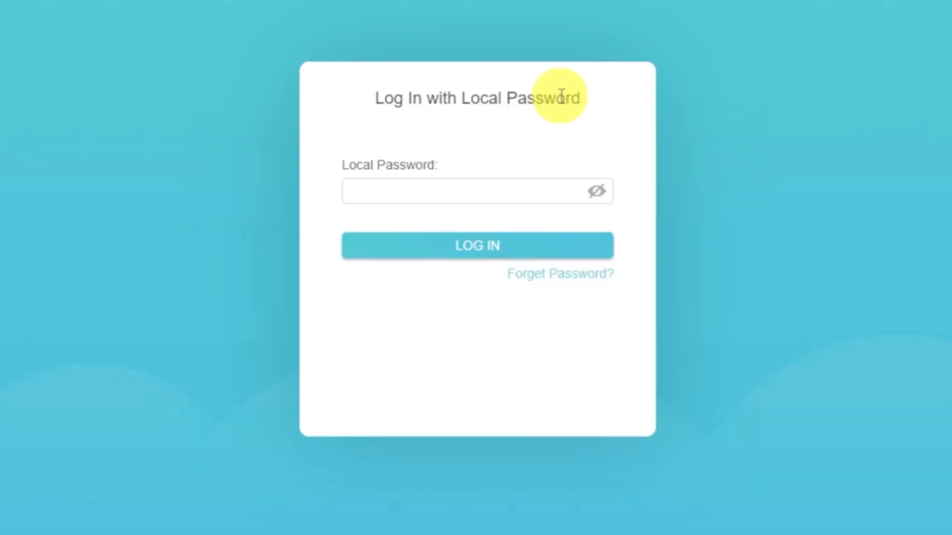
Log back in to the router by entering the local password
{"action": "left_click", "coordinate": [526, 197]}
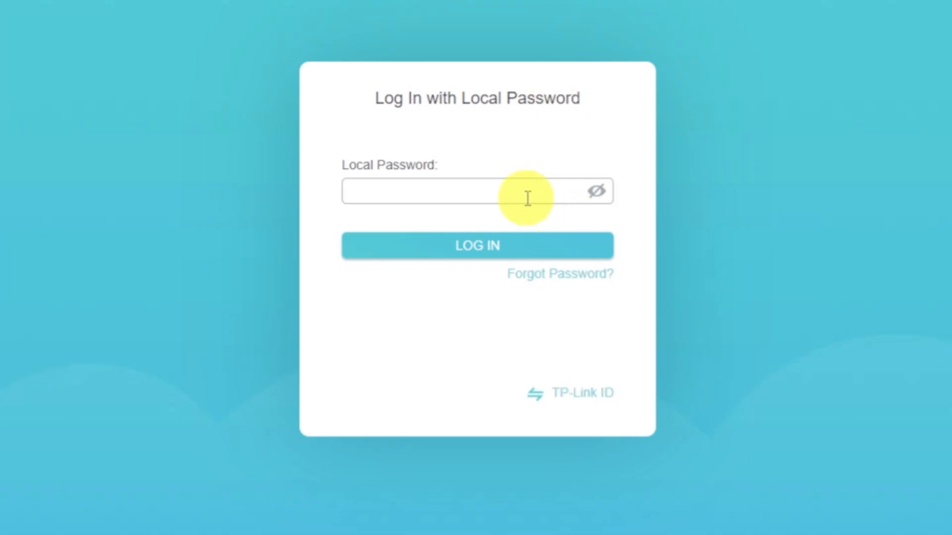
{"action": "type", "text": "ad"}
{"action": "left_click", "coordinate": [503, 248]}
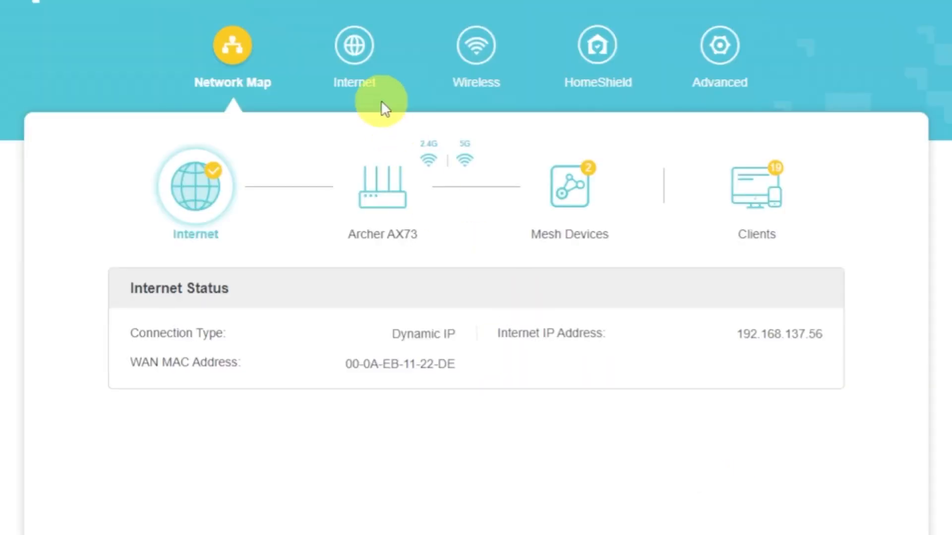
Set the router MAC address in the internet settings to Clone Current Device MAC and save the change
{"action": "left_click", "coordinate": [370, 70]}
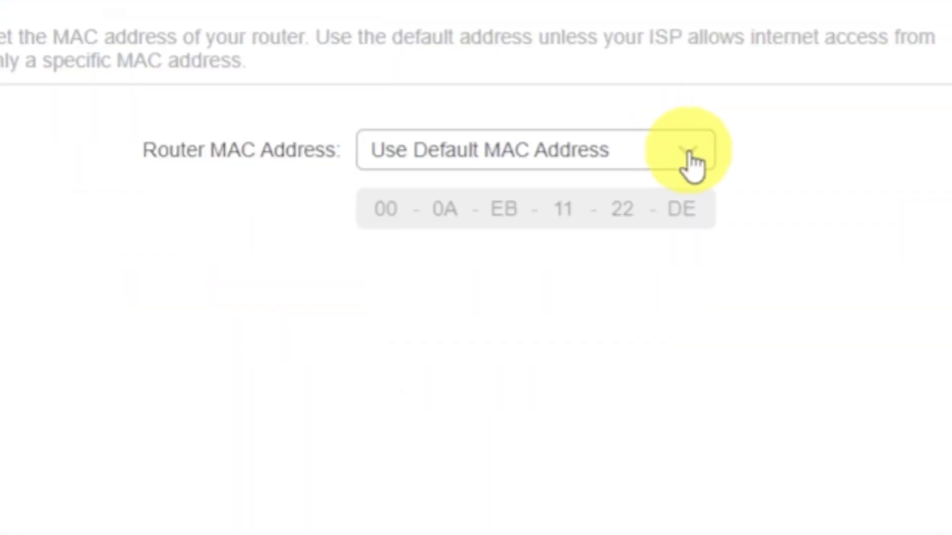
{"action": "left_click", "coordinate": [603, 414]}
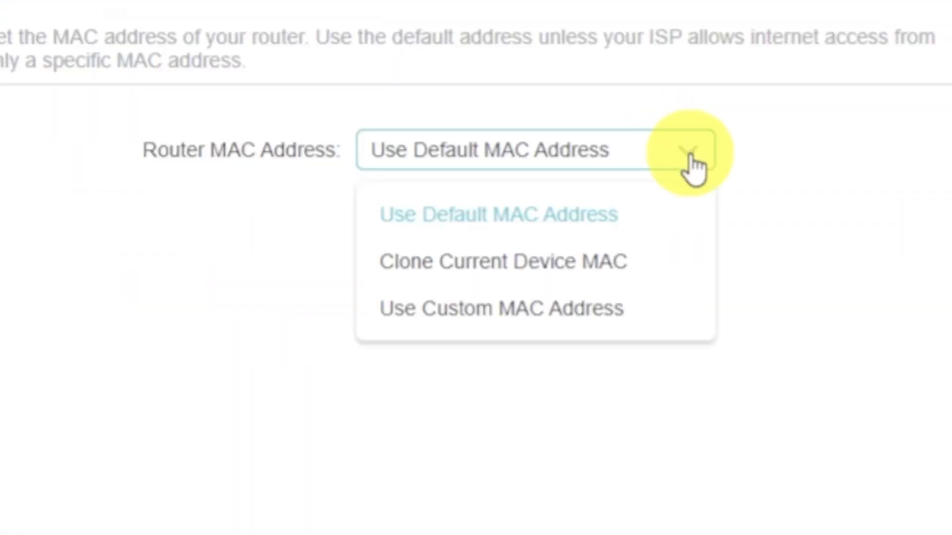
{"action": "left_click", "coordinate": [601, 261]}
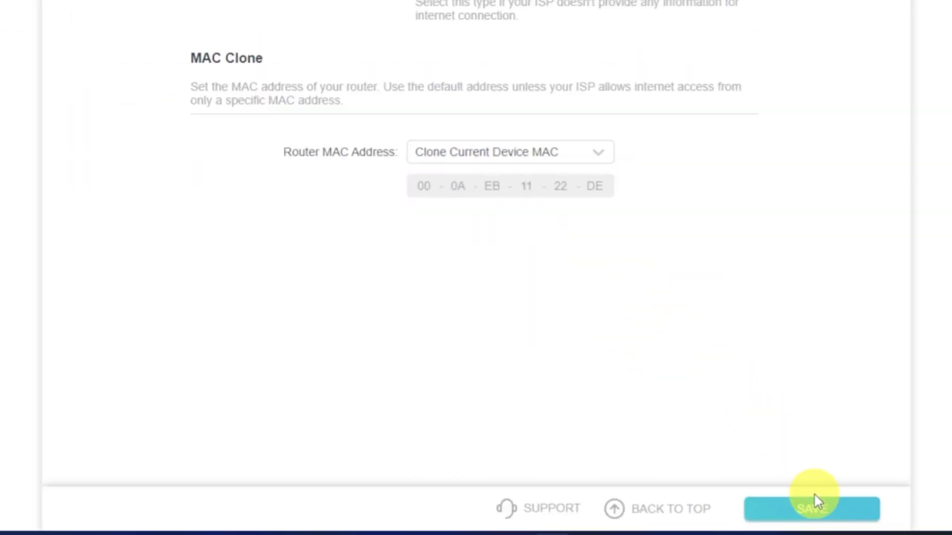
{"action": "left_click", "coordinate": [817, 512]}
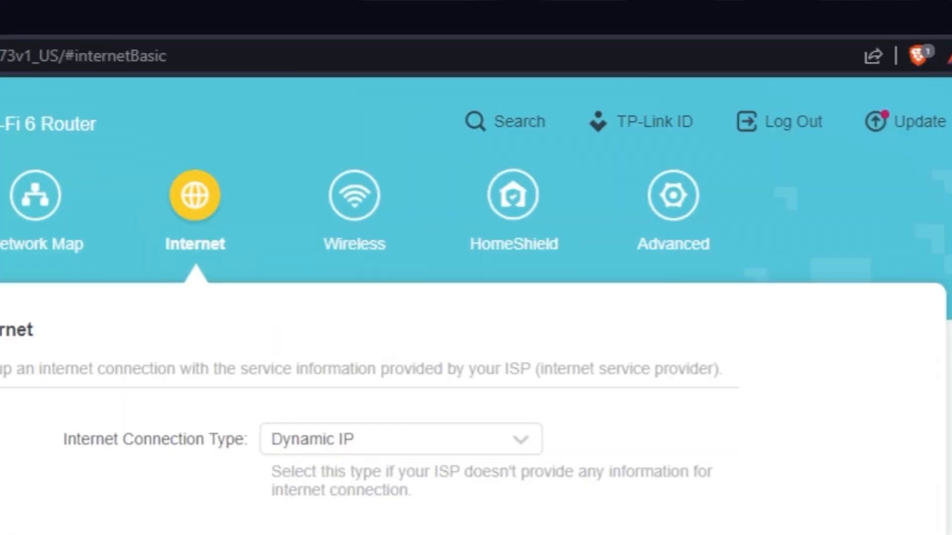
Reboot the router to apply the cloned MAC address setting
{"action": "left_click", "coordinate": [699, 214]}
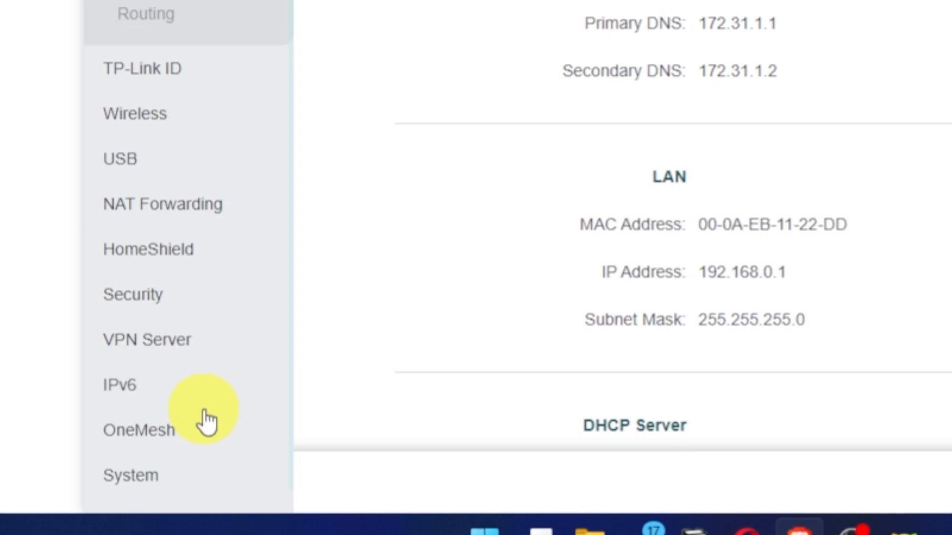
{"action": "left_click", "coordinate": [148, 477]}
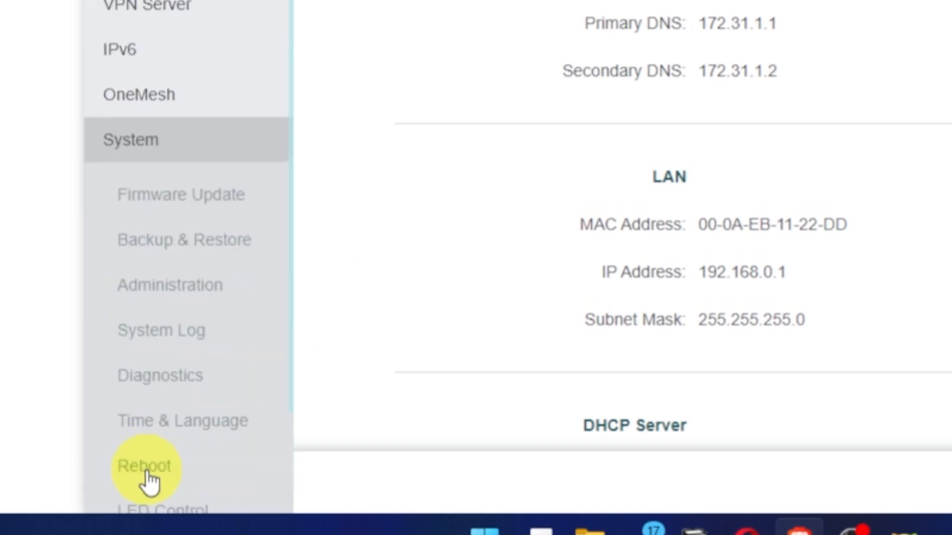
{"action": "left_click", "coordinate": [169, 468]}
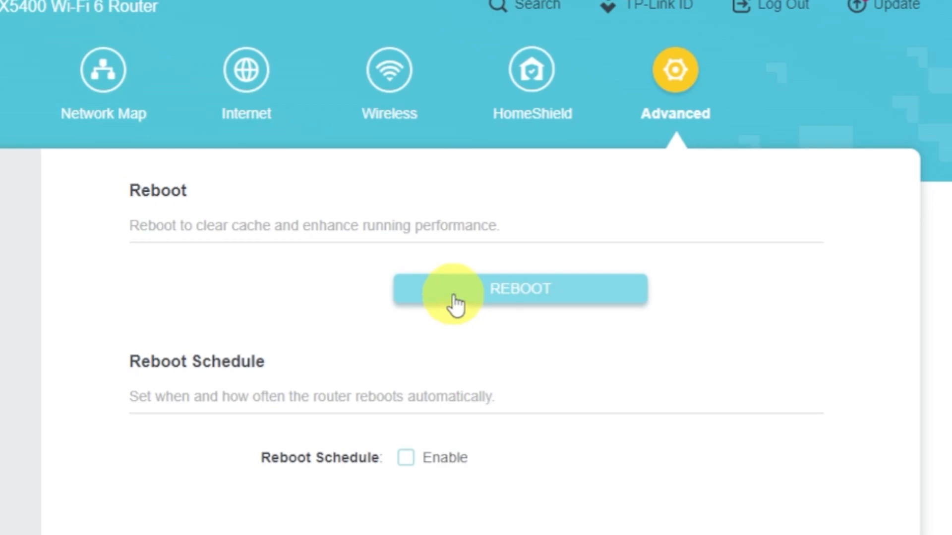
{"action": "left_click", "coordinate": [453, 296]}
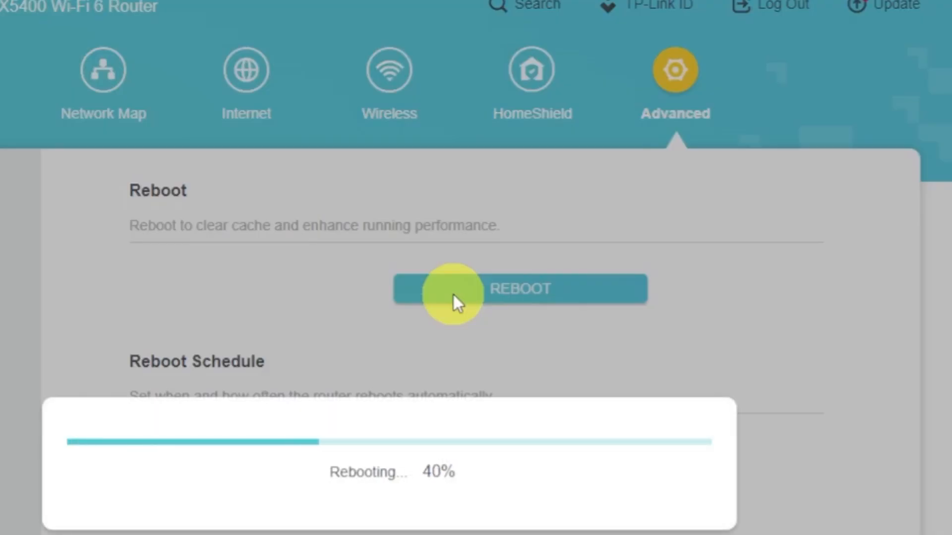